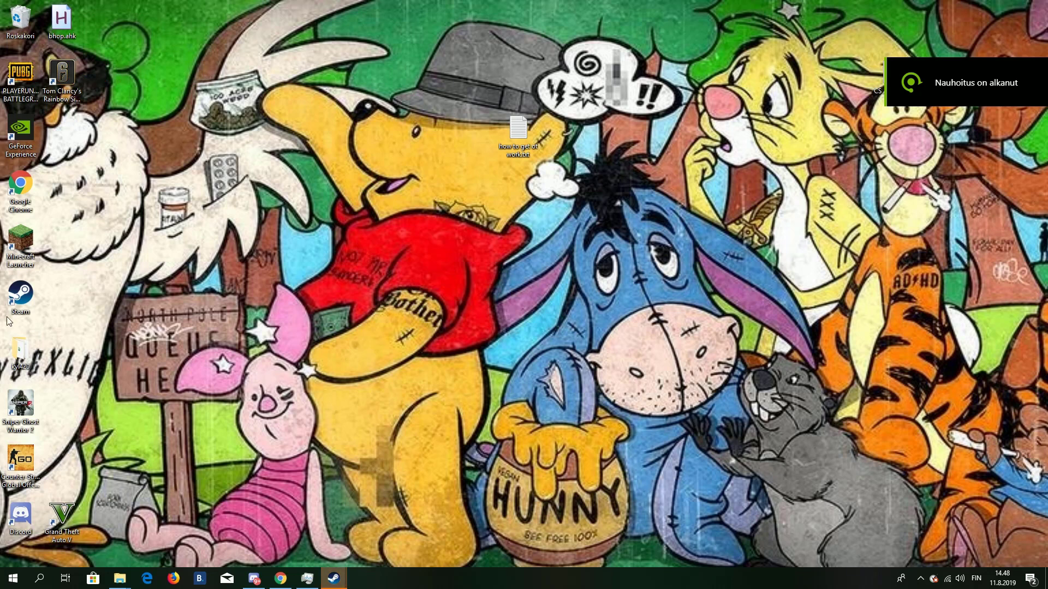
Edit the Steam shortcut's target in its properties to add the -console launch option and apply it.
right_click(25, 309)
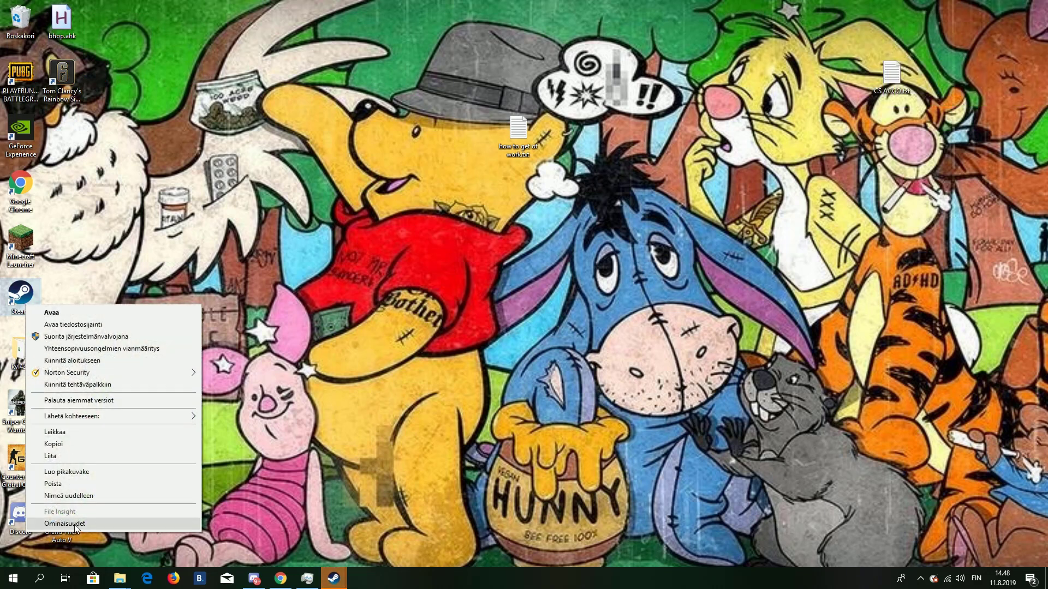
click(75, 524)
click(197, 384)
text(-console)
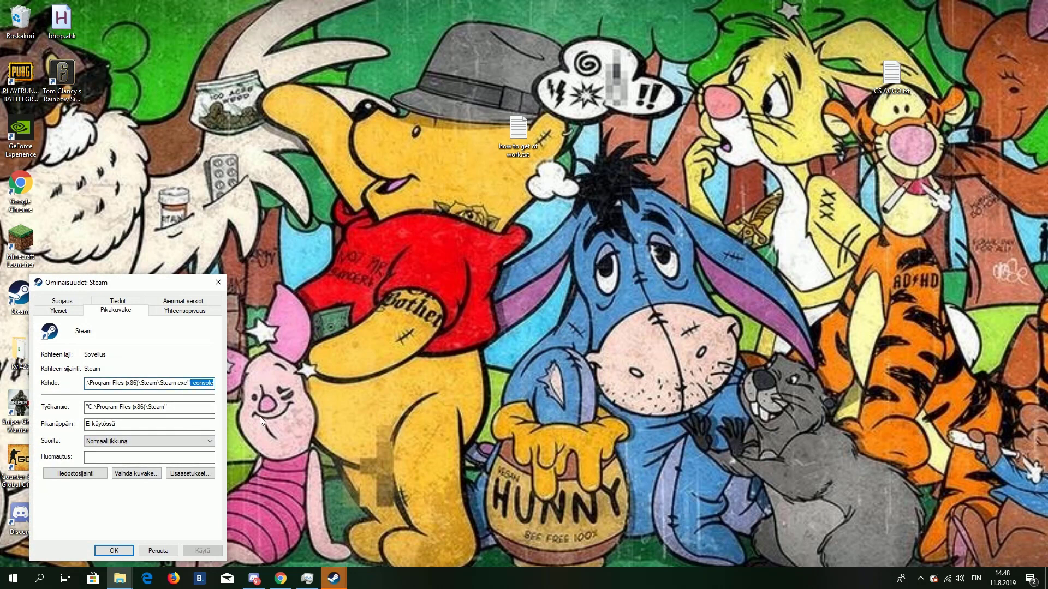
key(BackSpace)
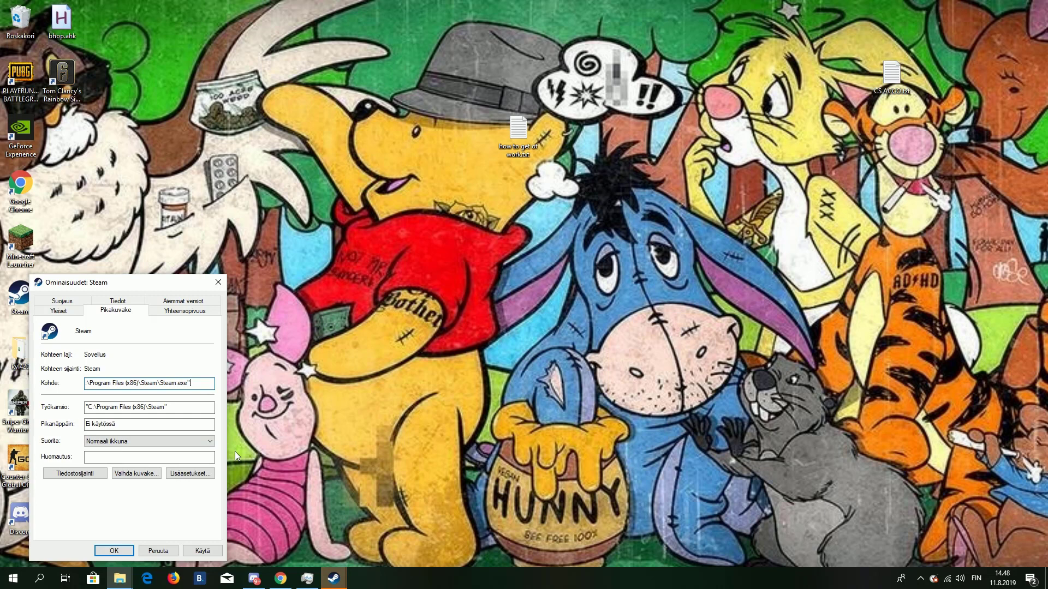
text(-)
text(console)
click(210, 553)
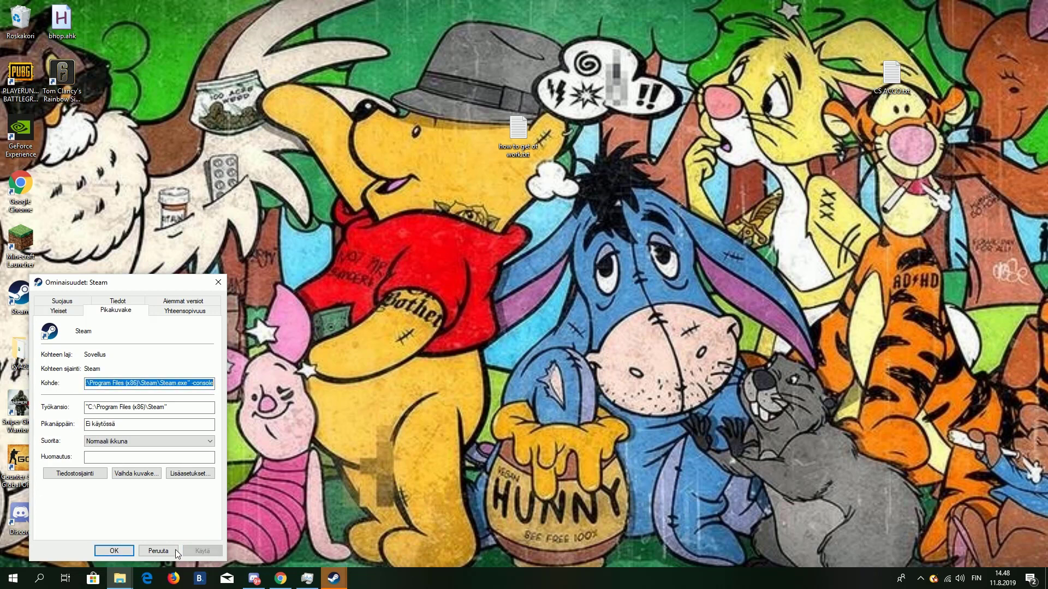
Close the shortcut properties and bring the Steam library window to the front.
click(114, 551)
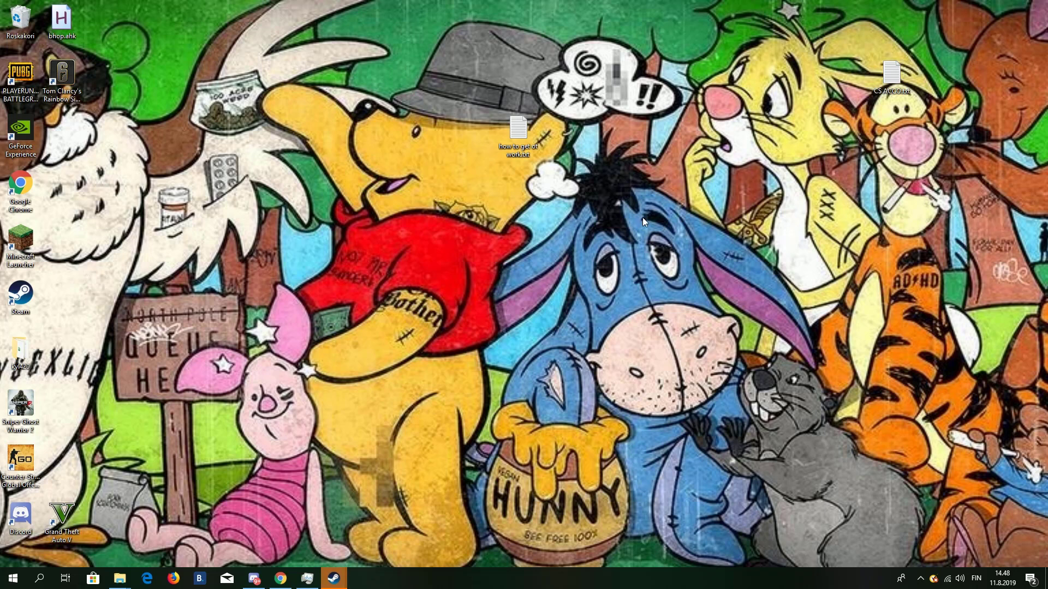
mouse_move(333, 579)
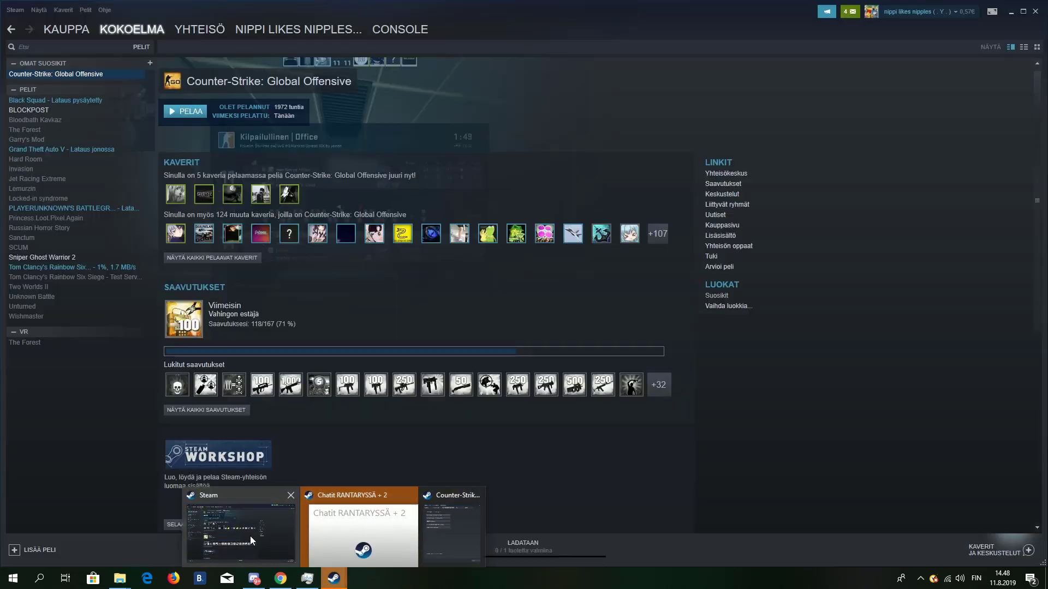
click(249, 536)
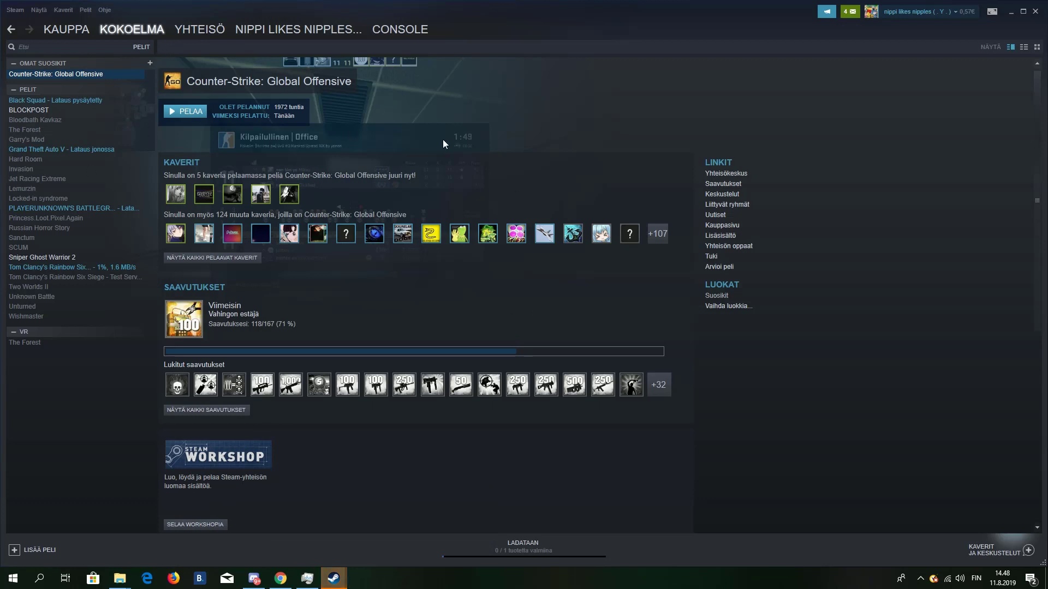
click(409, 32)
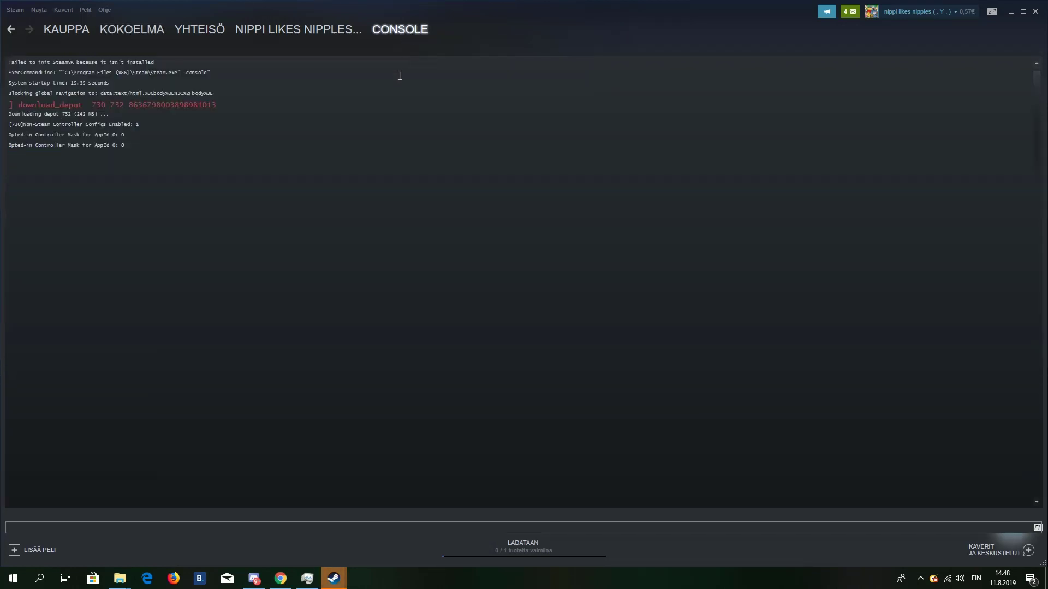
click(236, 105)
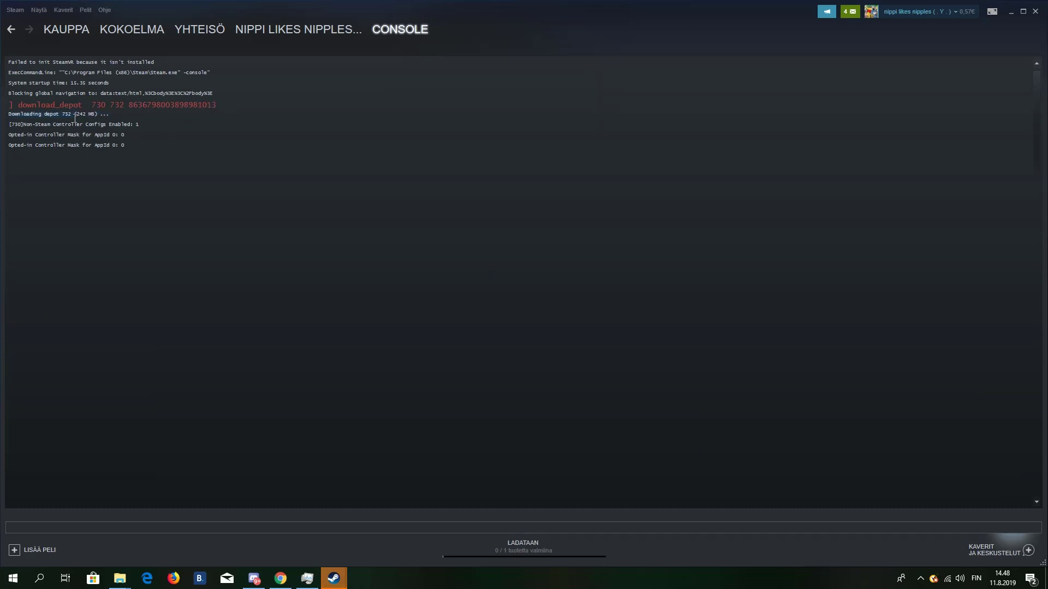
drag(76, 116, 16, 105)
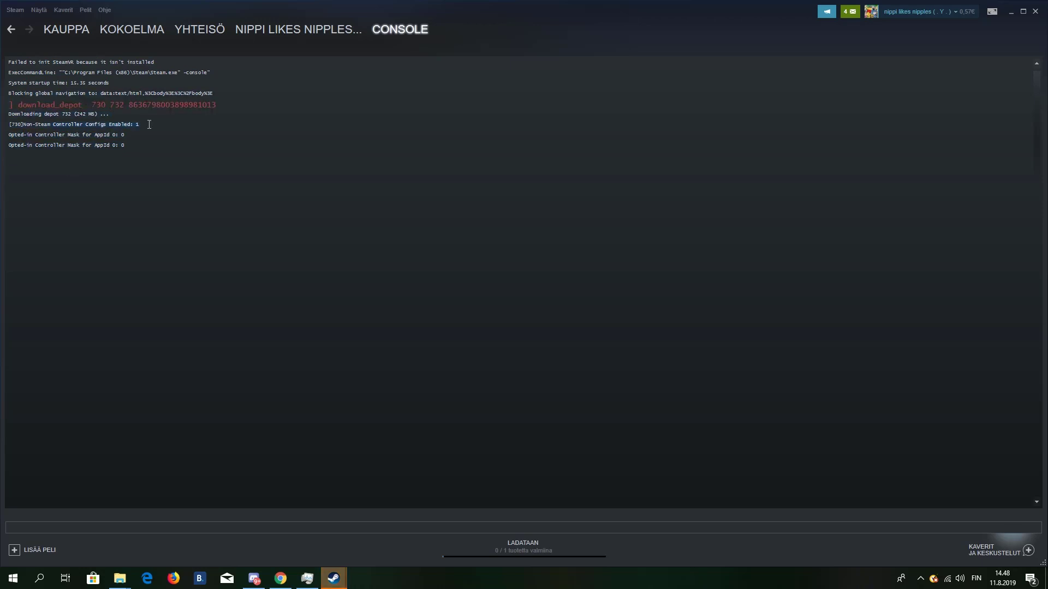
double_click(130, 107)
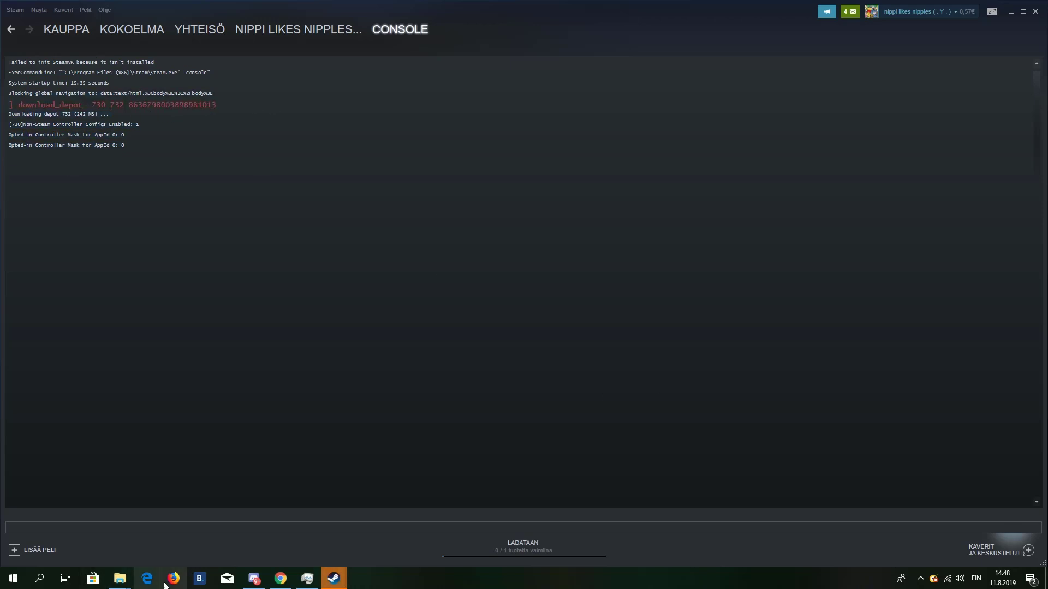
Switch to File Explorer and browse to C:\Program Files (x86)\Steam.
click(116, 581)
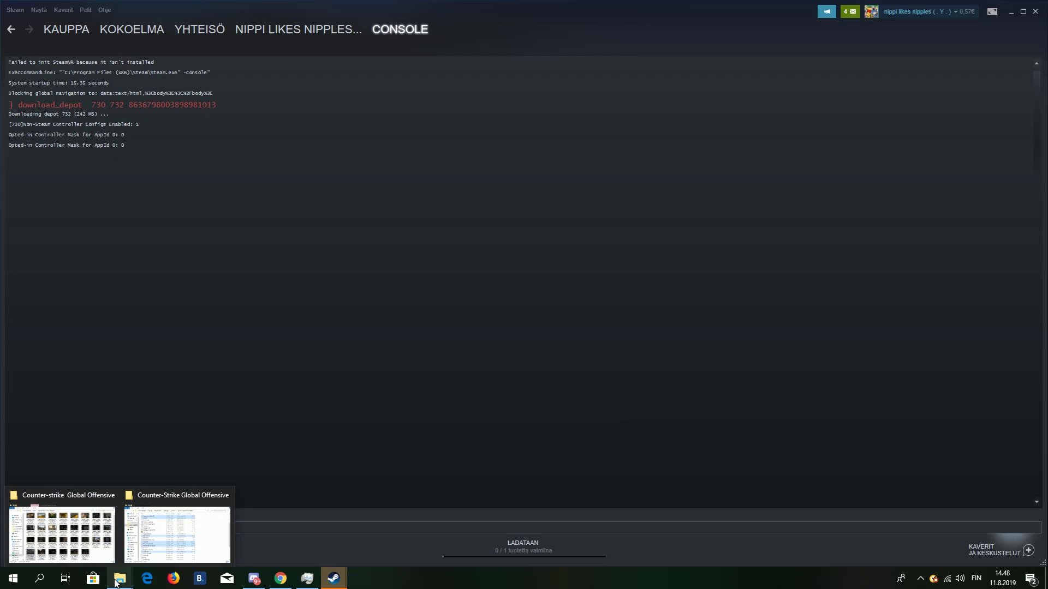
click(177, 537)
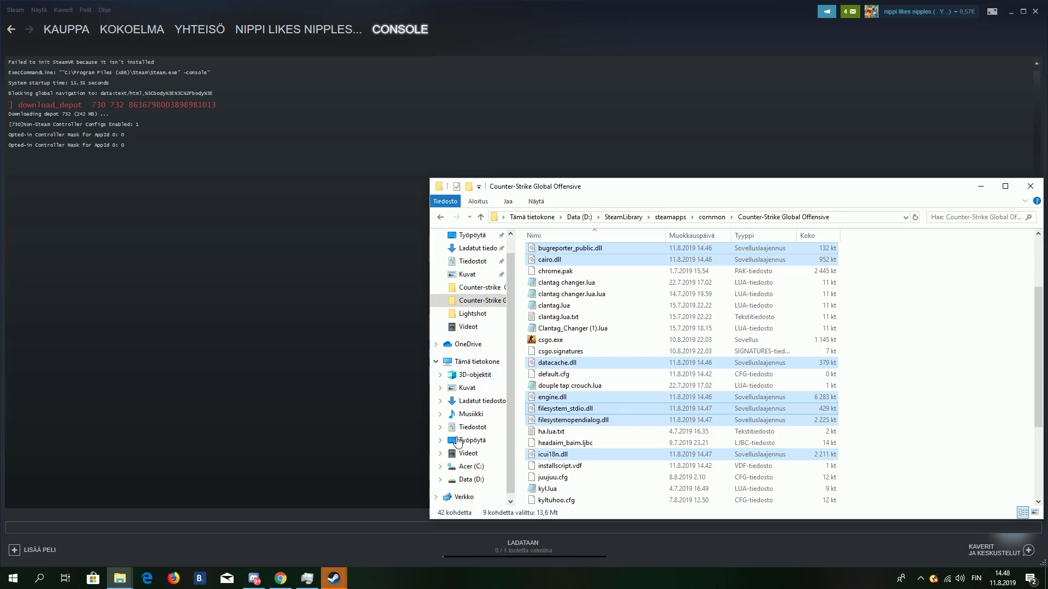
click(470, 466)
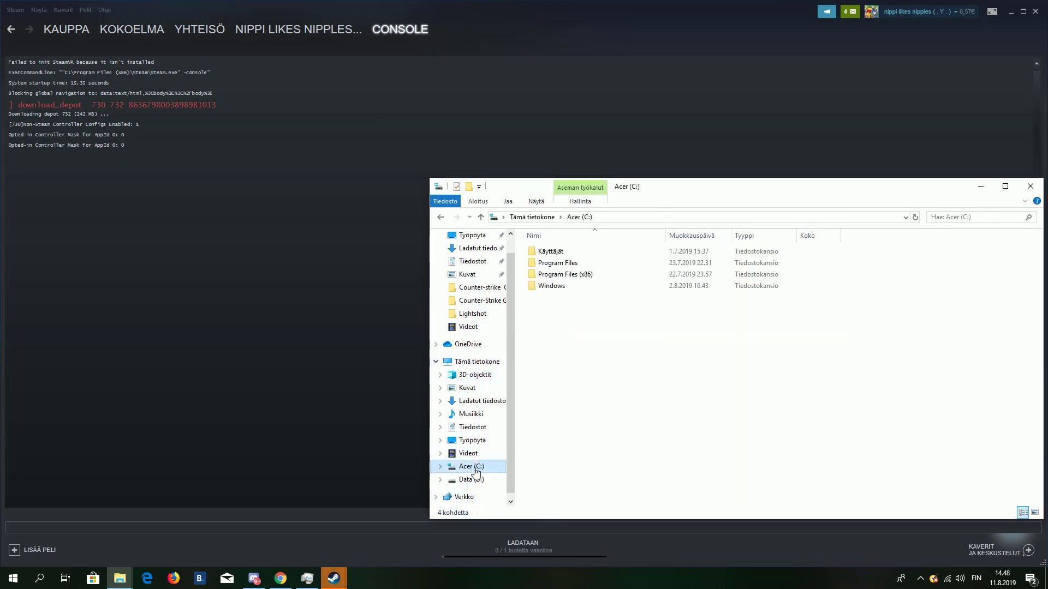
double_click(585, 279)
scroll(573, 351, down, 1)
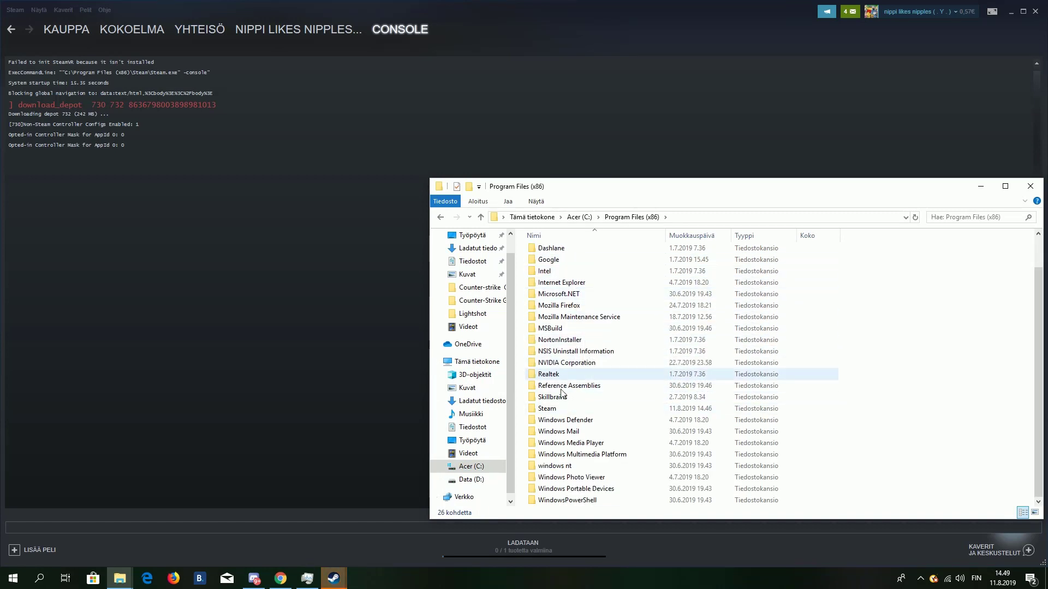
double_click(558, 411)
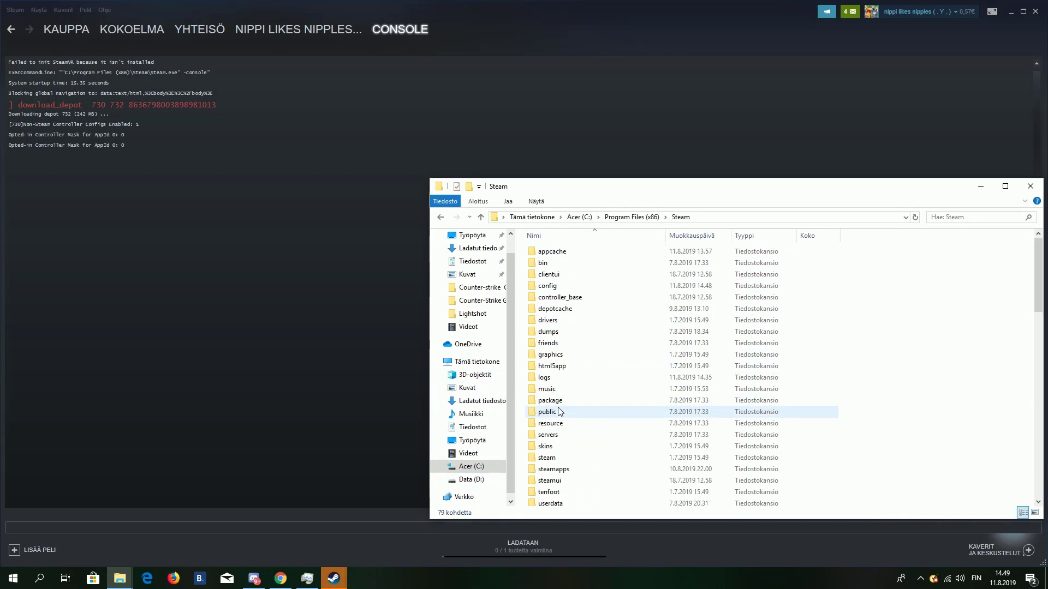
Open steamapps\content\app_730\depot_732\bin to list the DLL files.
click(557, 472)
double_click(557, 471)
double_click(586, 263)
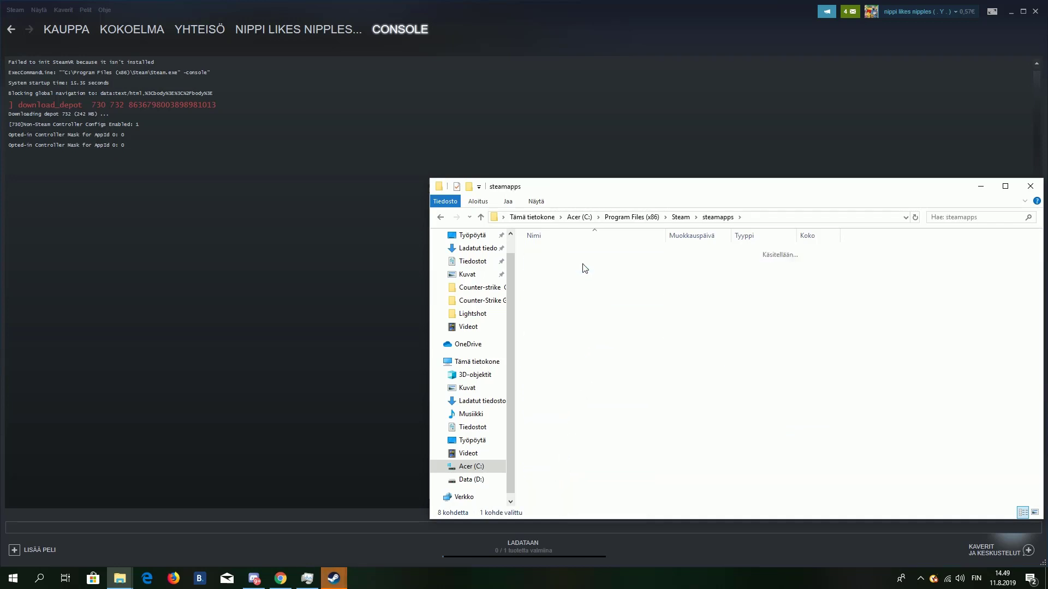
double_click(569, 256)
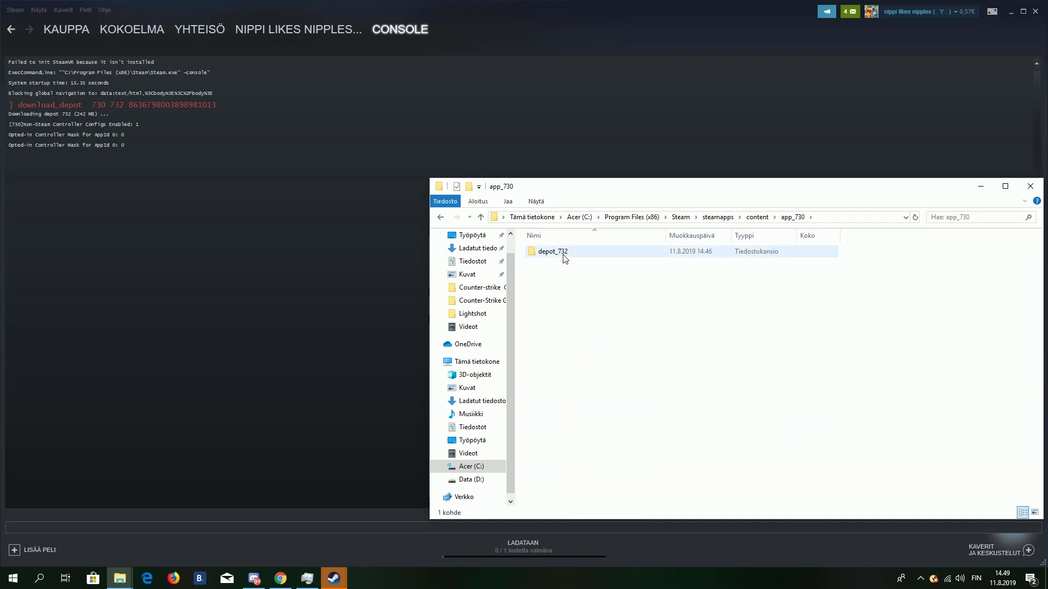
double_click(563, 258)
double_click(562, 256)
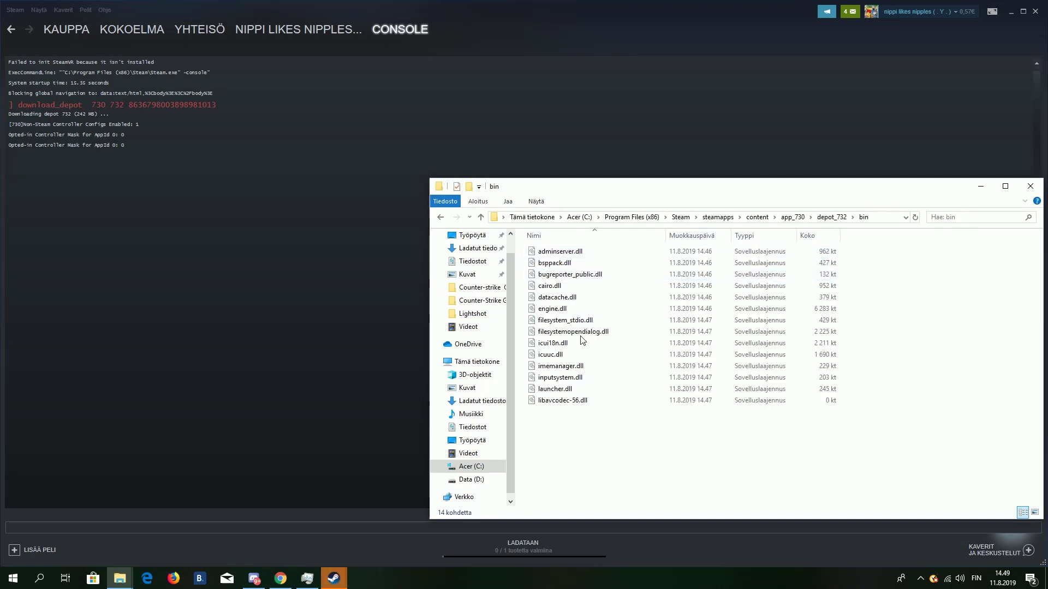
Copy all 14 DLL files from the depot bin folder.
drag(583, 468, 581, 238)
right_click(580, 278)
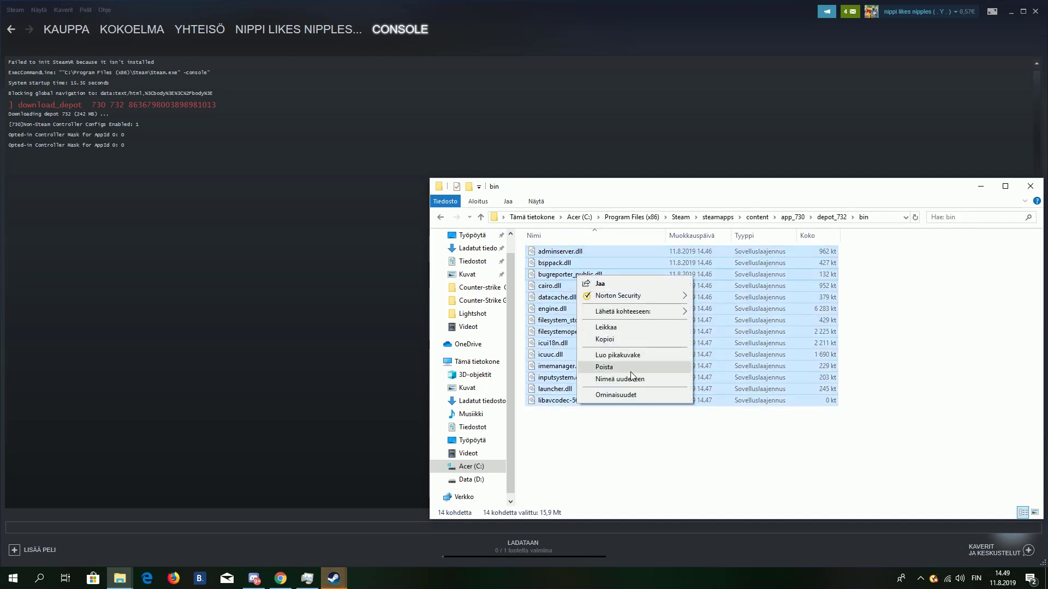
click(617, 339)
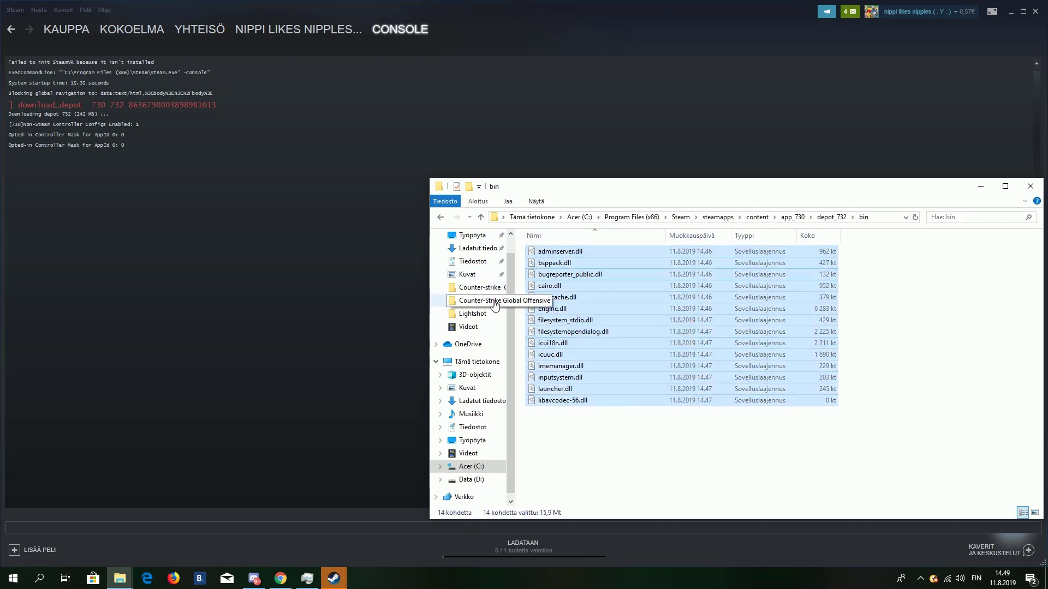
Paste the DLLs into the Counter-Strike Global Offensive game folder, replacing the existing files.
click(486, 289)
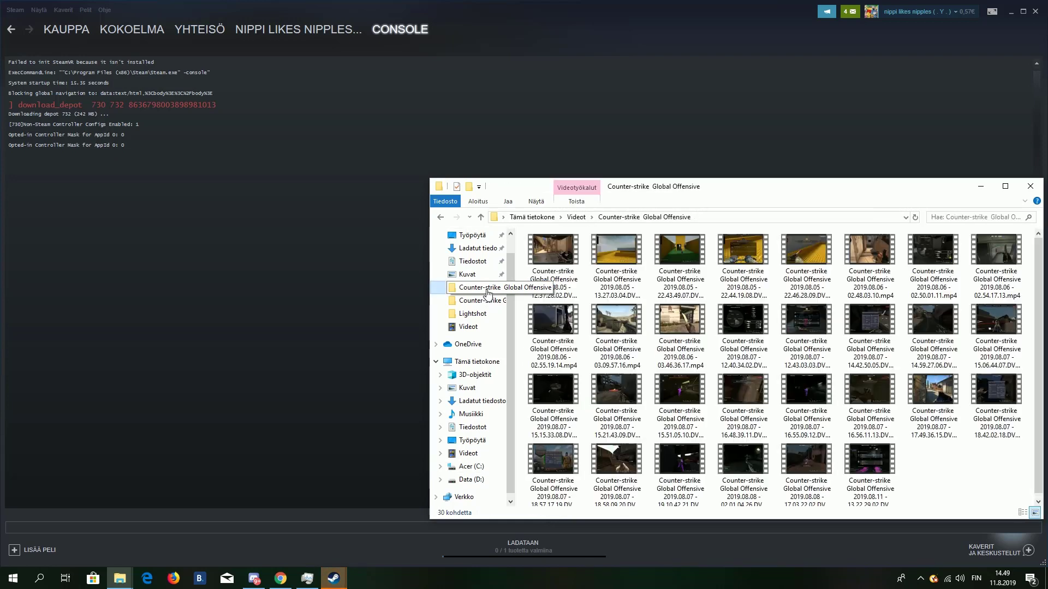
click(484, 300)
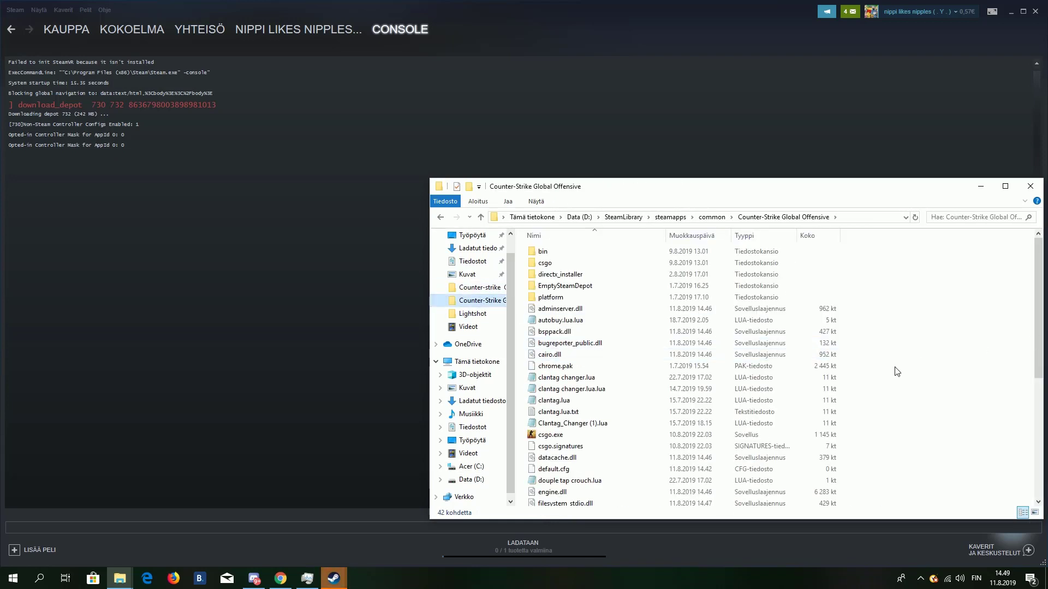
right_click(898, 348)
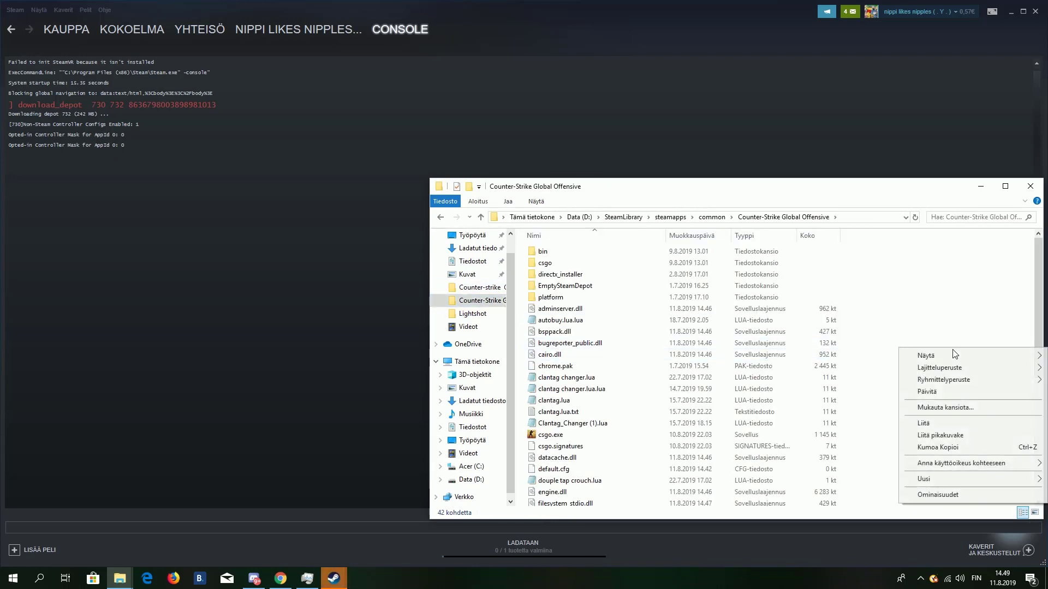
click(933, 422)
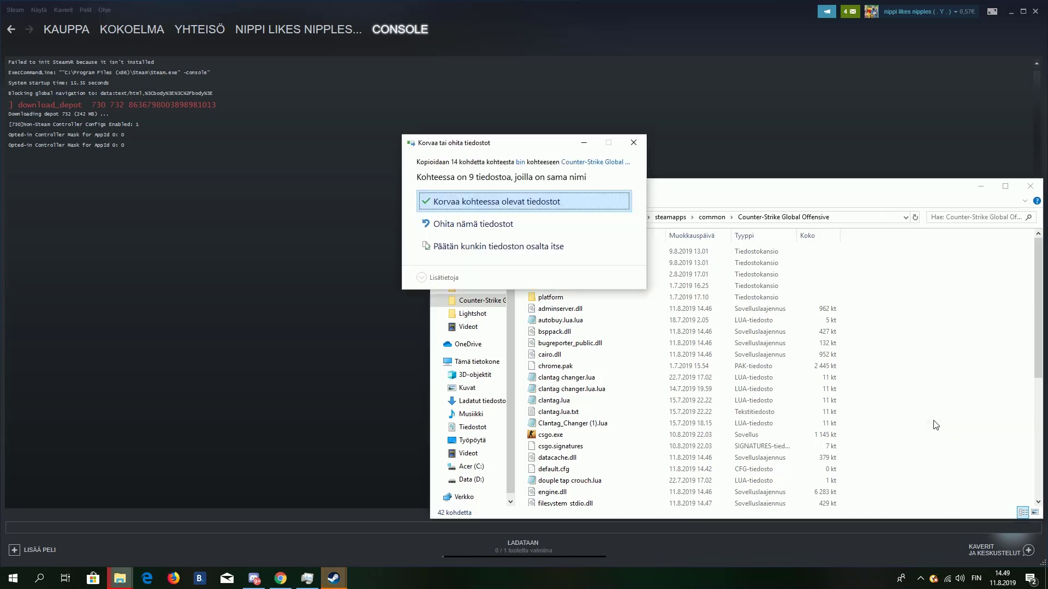
click(489, 205)
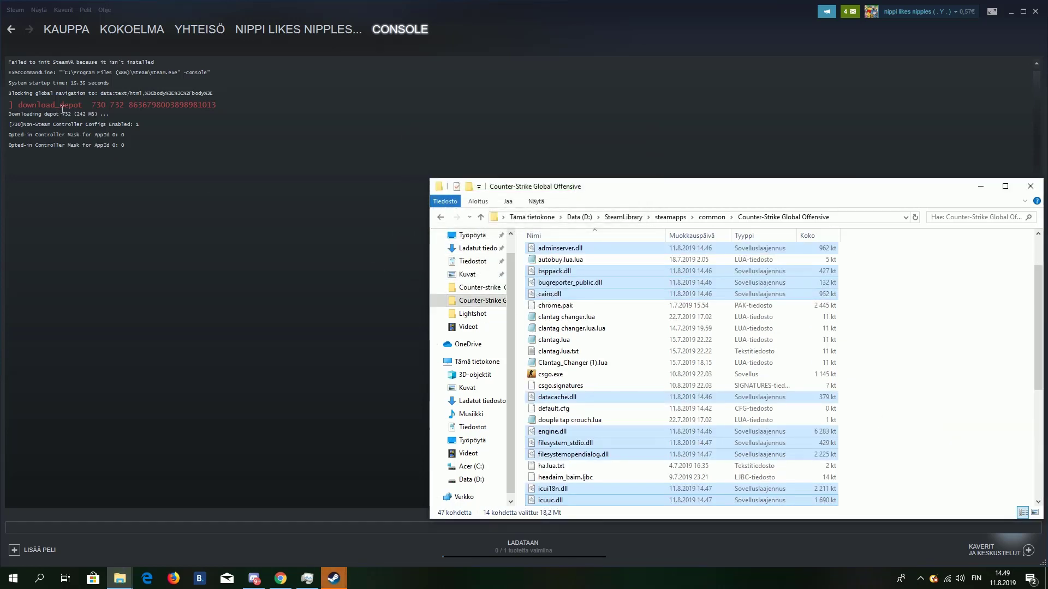
click(138, 39)
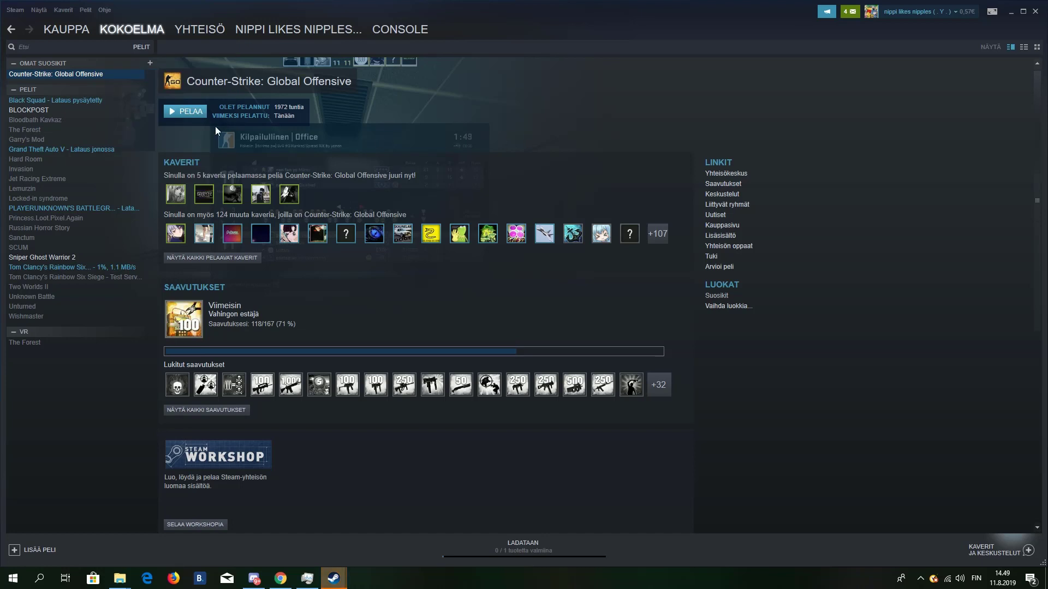
Launch Counter-Strike: Global Offensive from the library and minimize Steam.
click(186, 115)
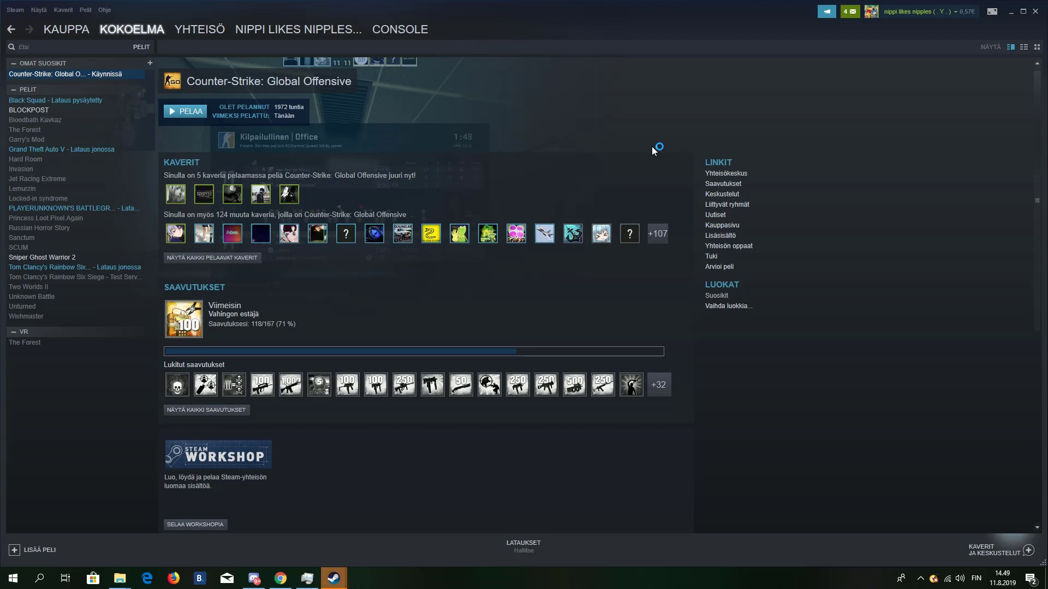
click(1013, 12)
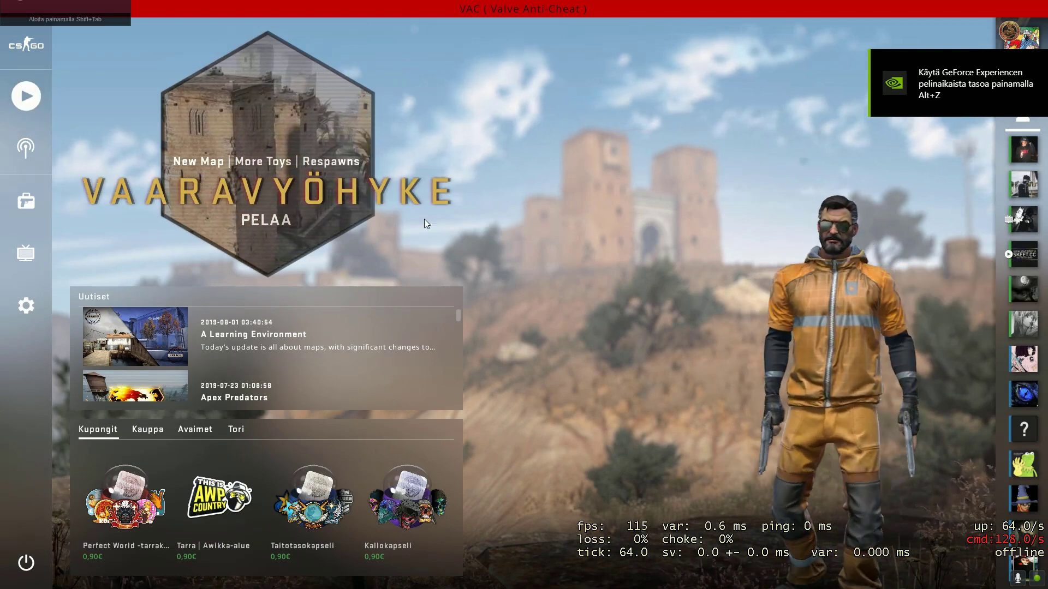
Run injector.exe from Downloads to inject onetap.dll into the game.
key(super)
click(140, 552)
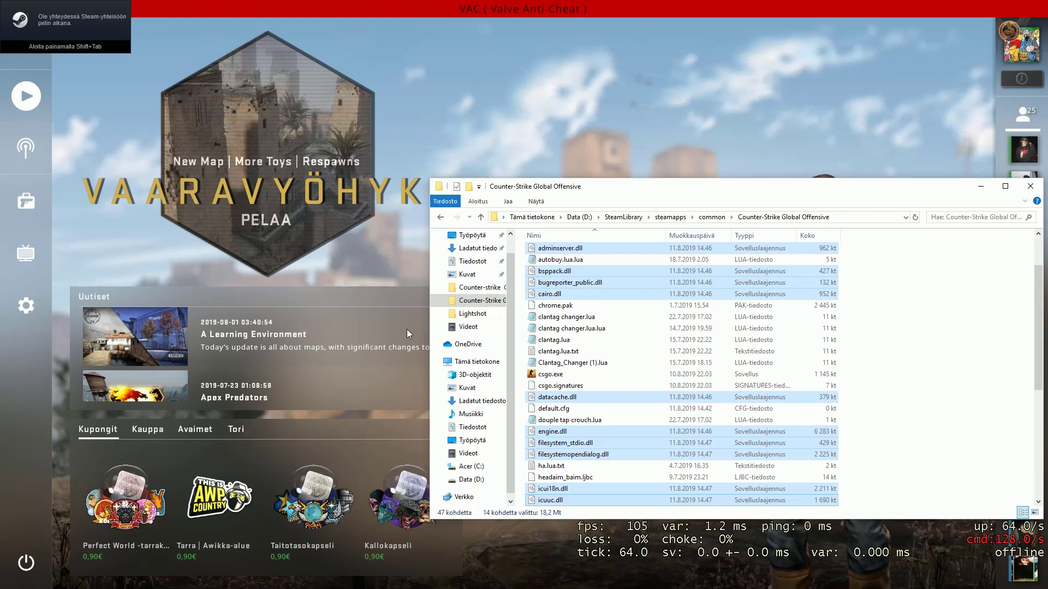
click(483, 248)
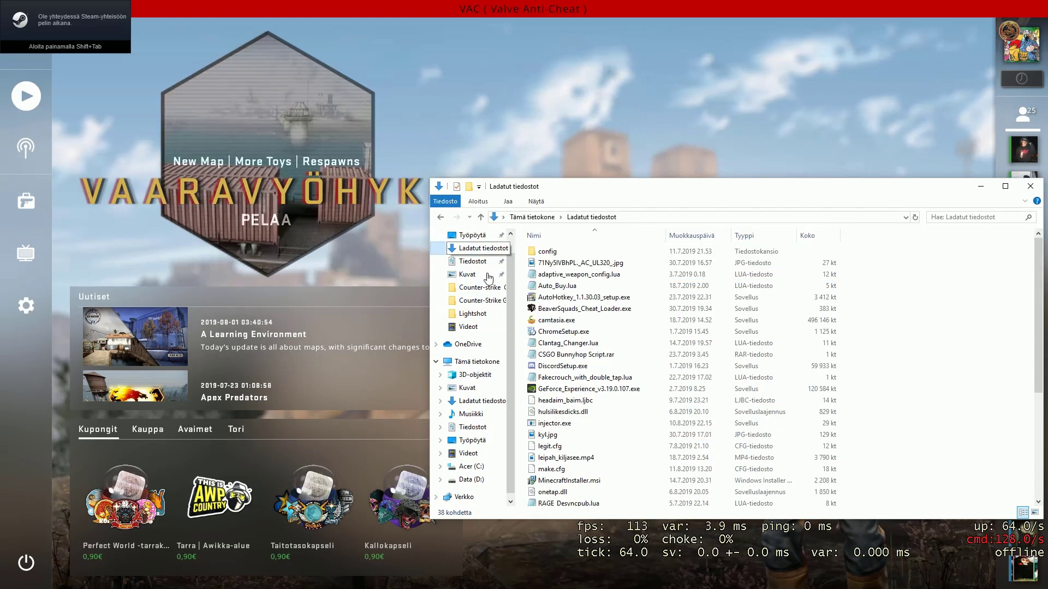
double_click(554, 423)
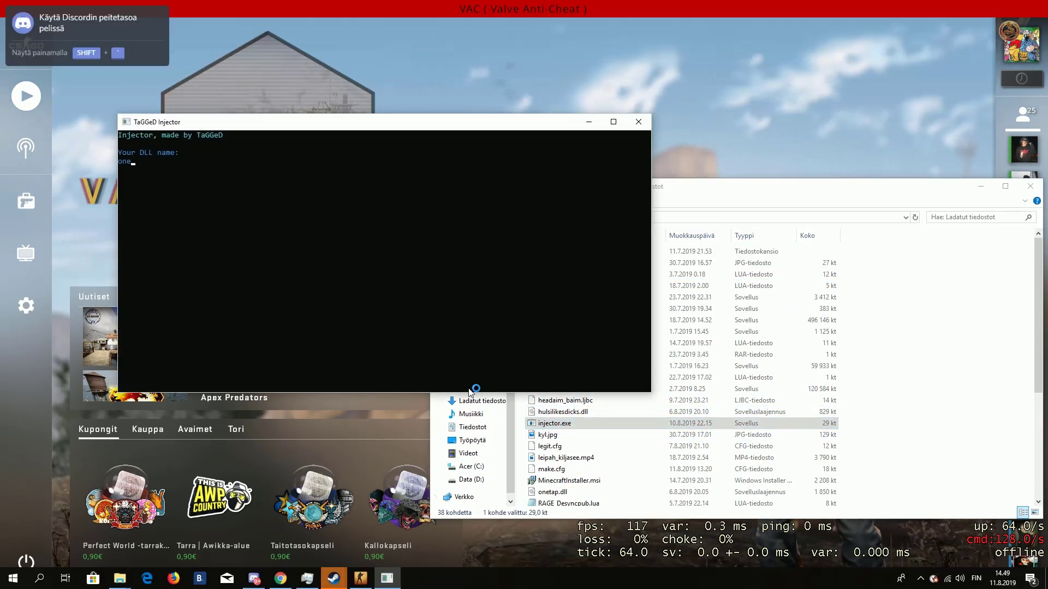
text(onetap)
key(Return)
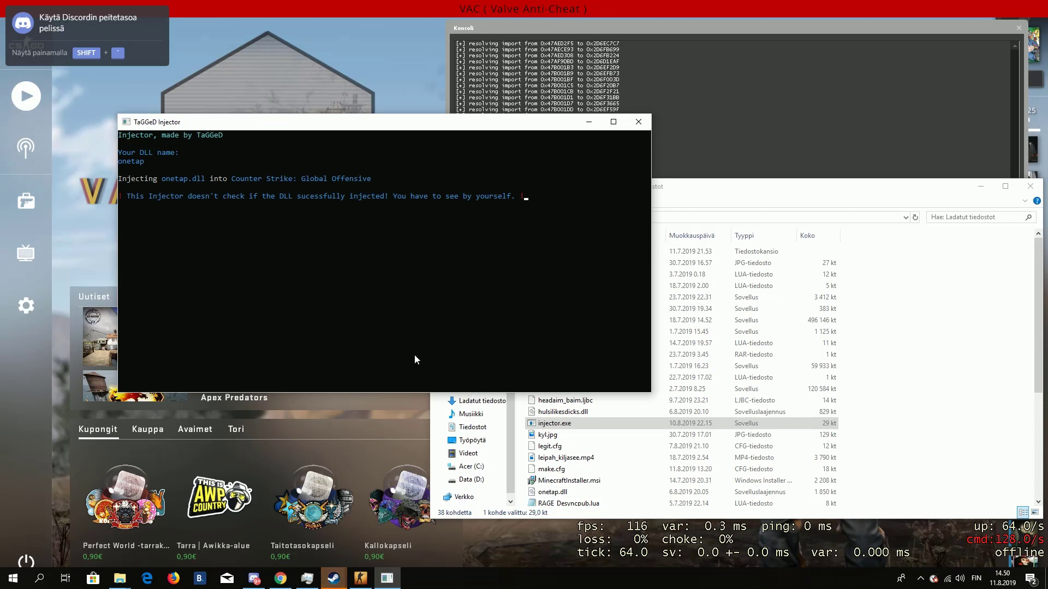
Minimize the injector, return to the game, close the onetap menu and show the GeForce overlay.
click(586, 117)
key(alt+Tab)
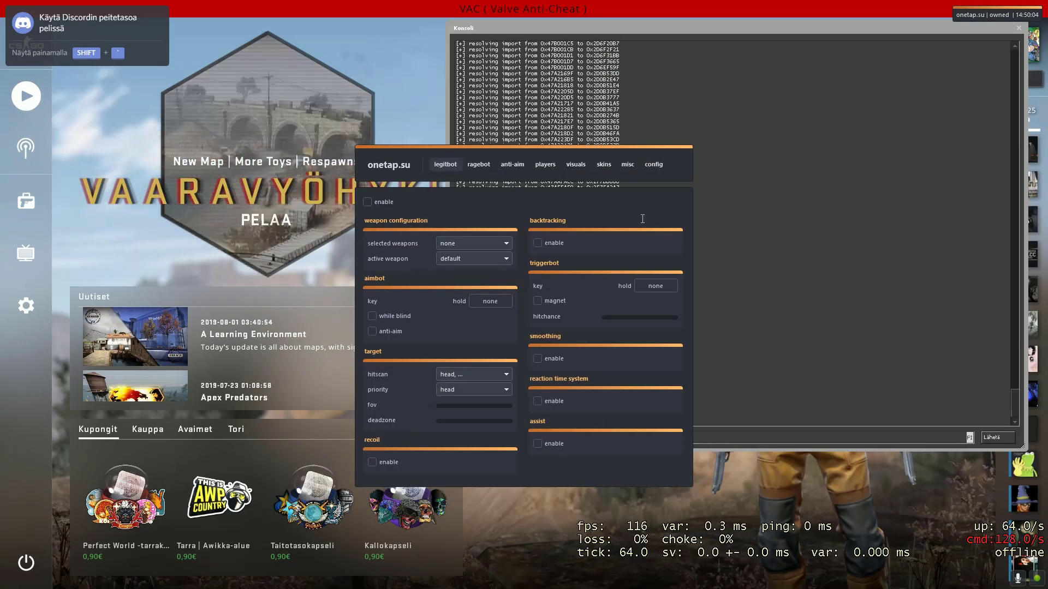
key(Insert)
key(alt+z)
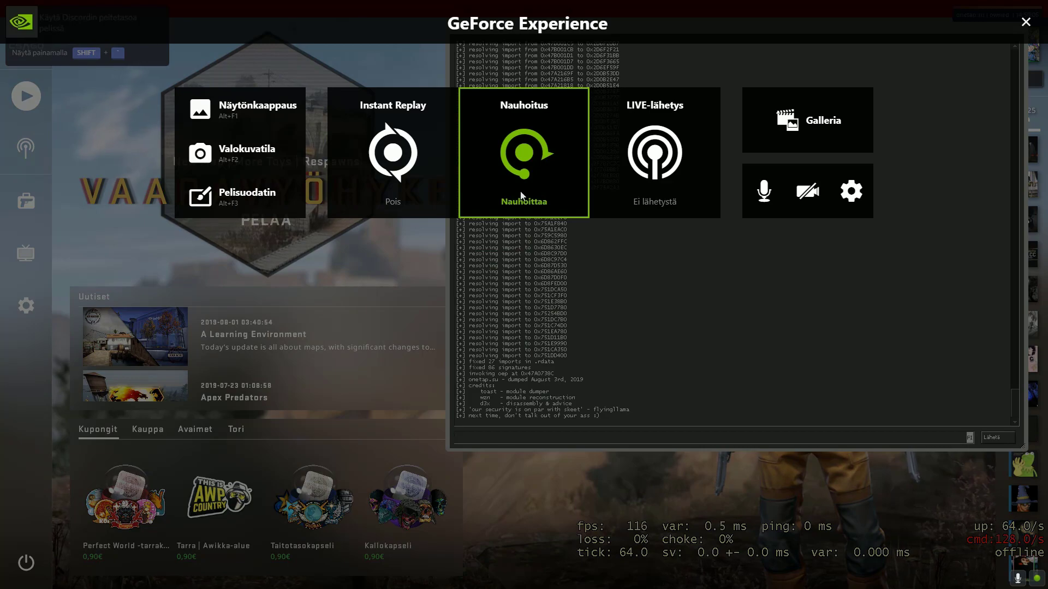